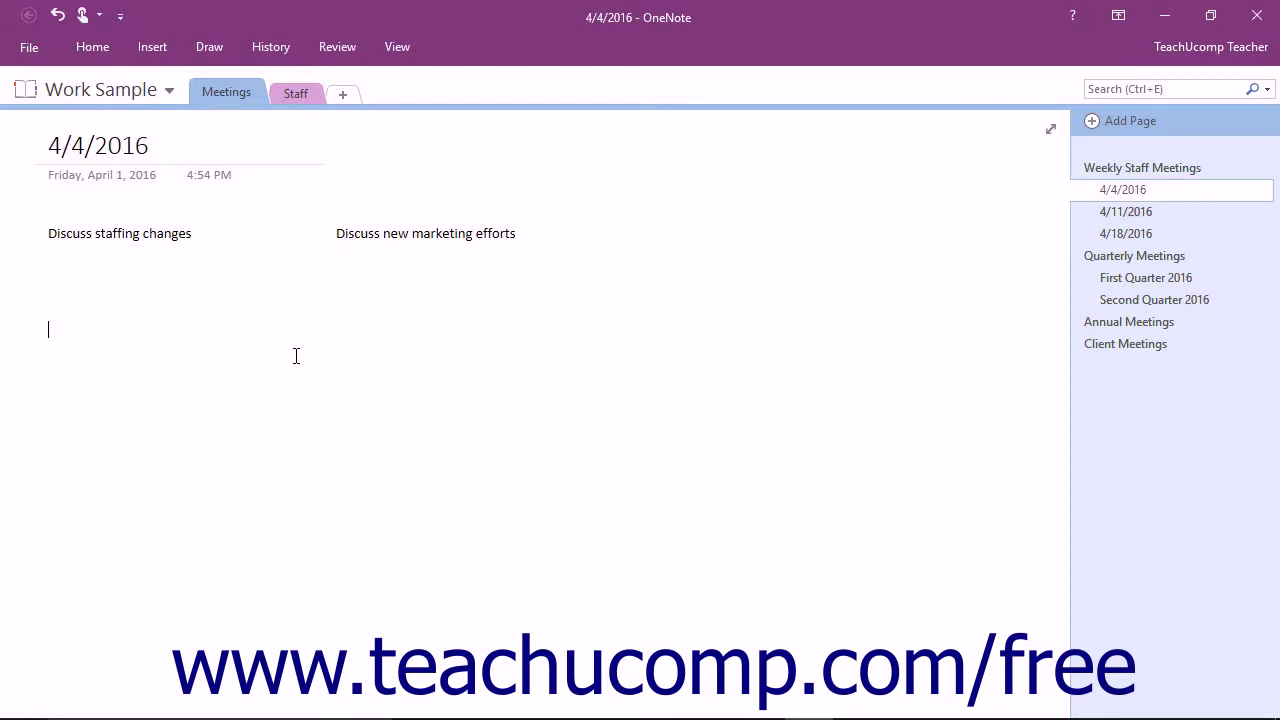
- Show the Insert ribbon commands on the 4/4/2016 meeting page
left_click(160, 47)
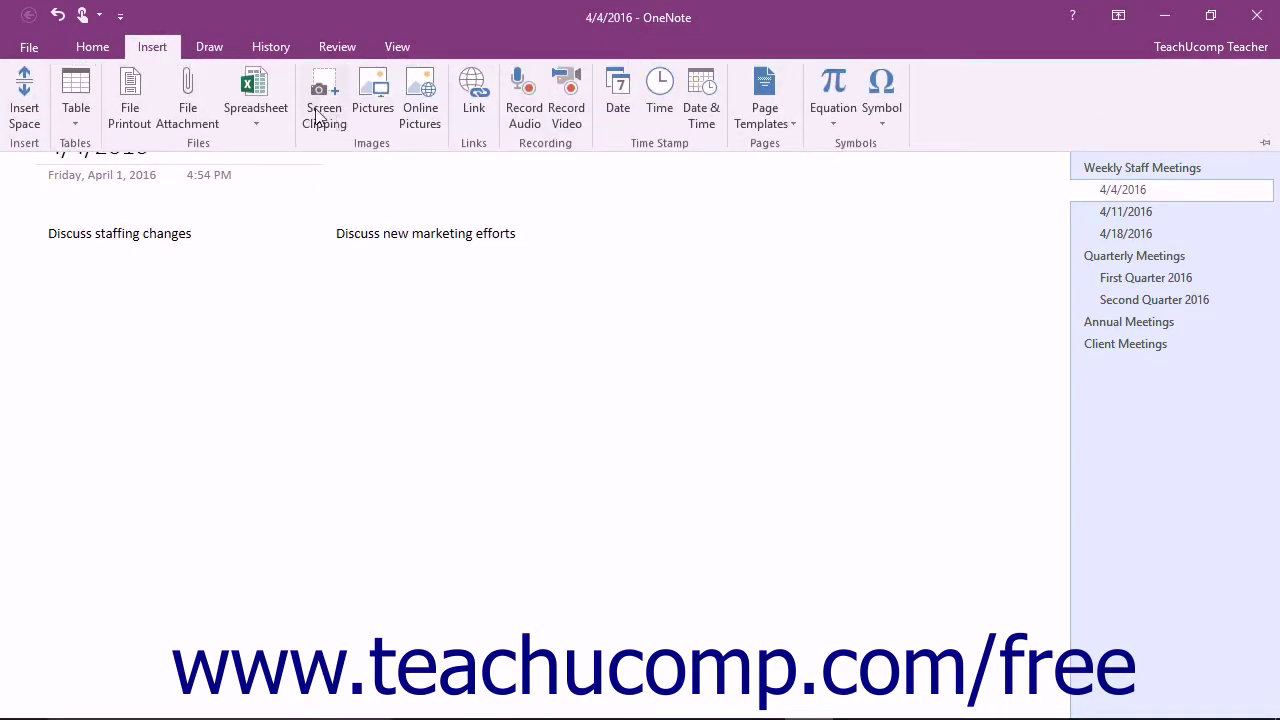
- Open the Insert Picture dialog and view its supported image file types
left_click(365, 117)
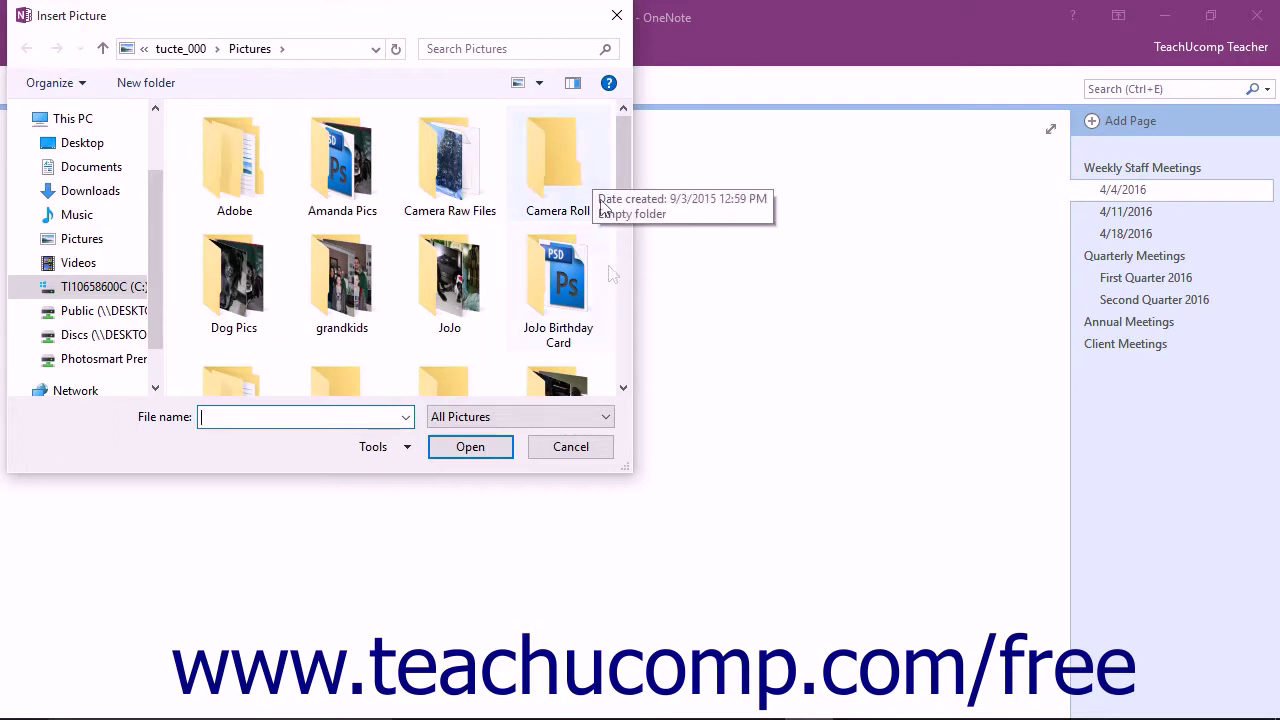
left_click(608, 419)
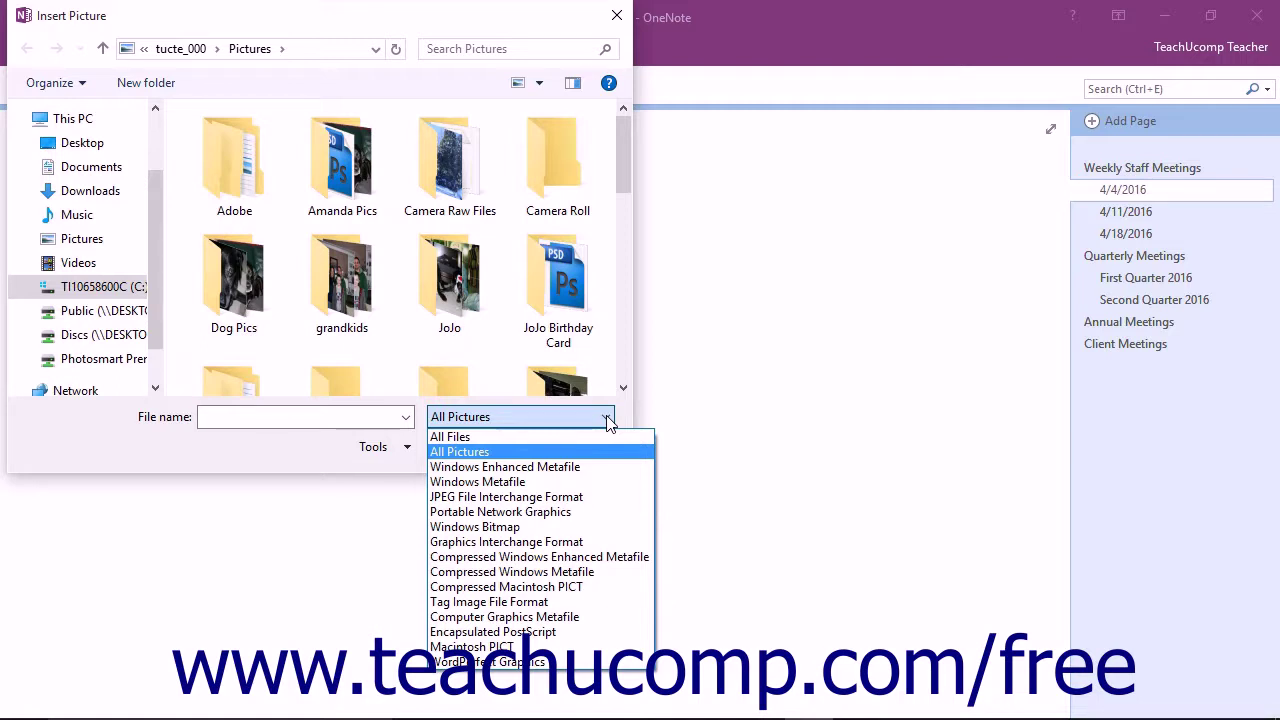
- Keep All Pictures as the file type and select AdvertisingImage in the Pictures folder
left_click(608, 418)
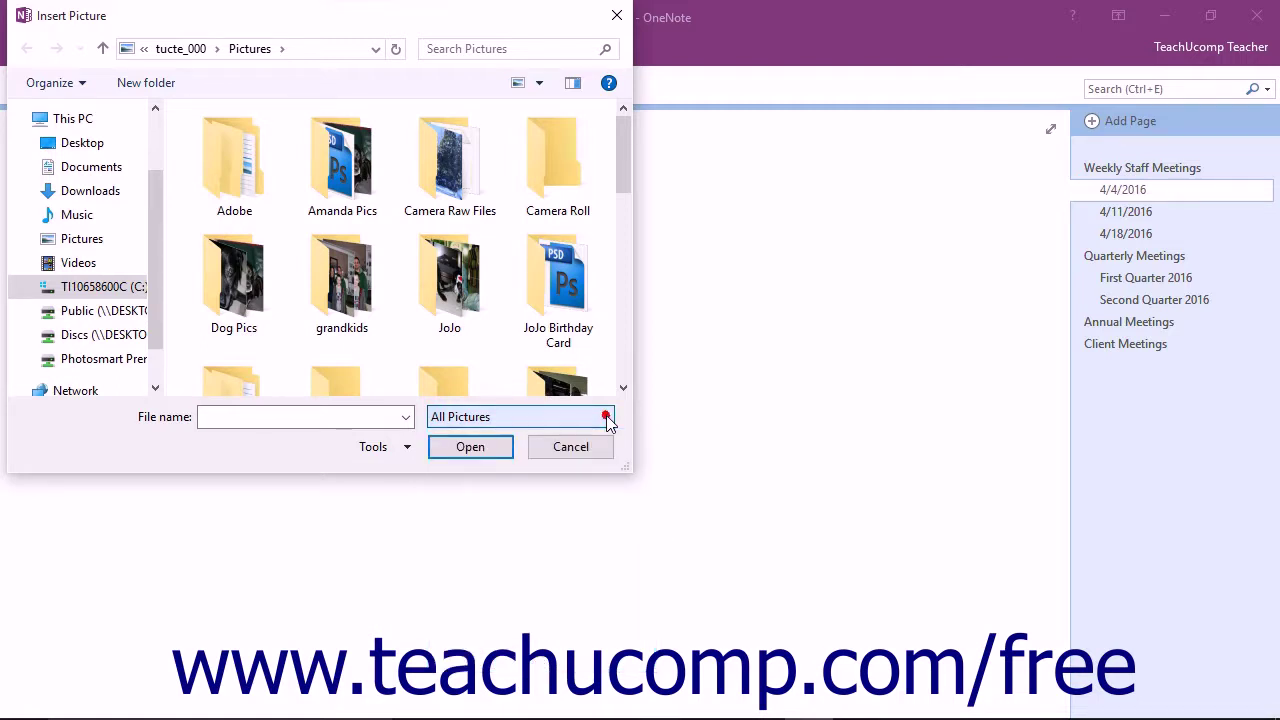
scroll(621, 187, "down", 3)
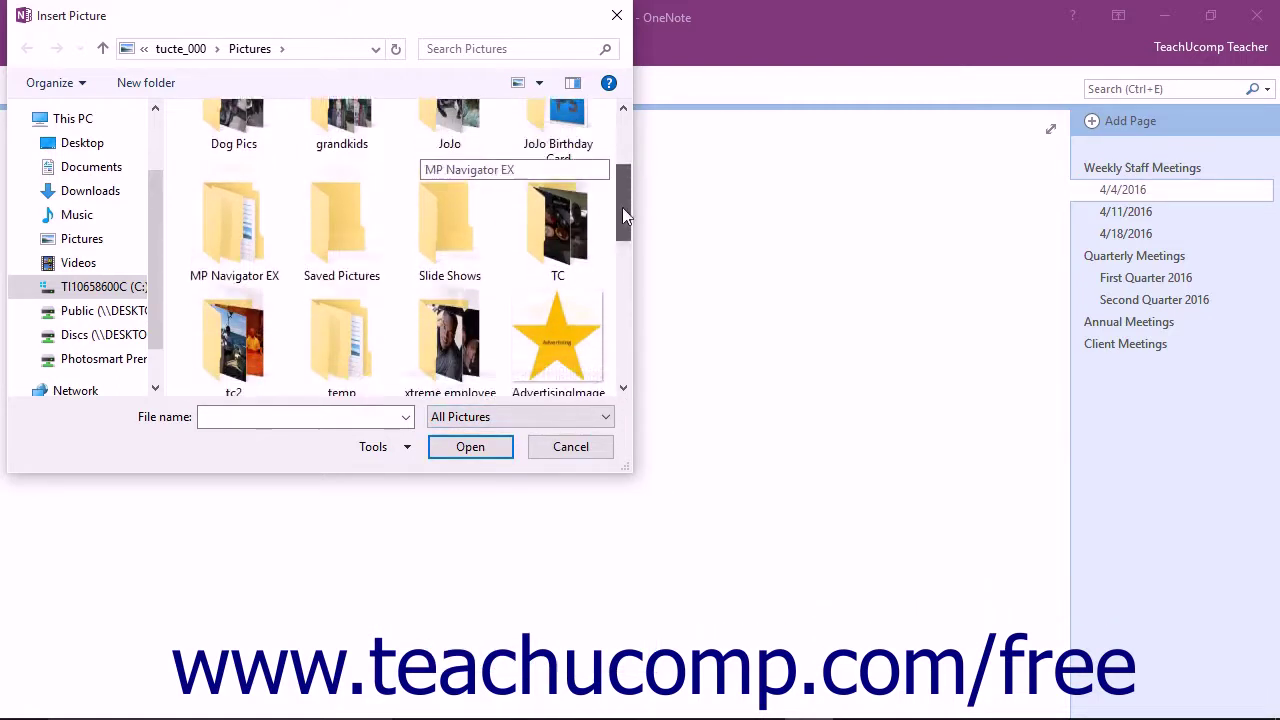
left_click(595, 272)
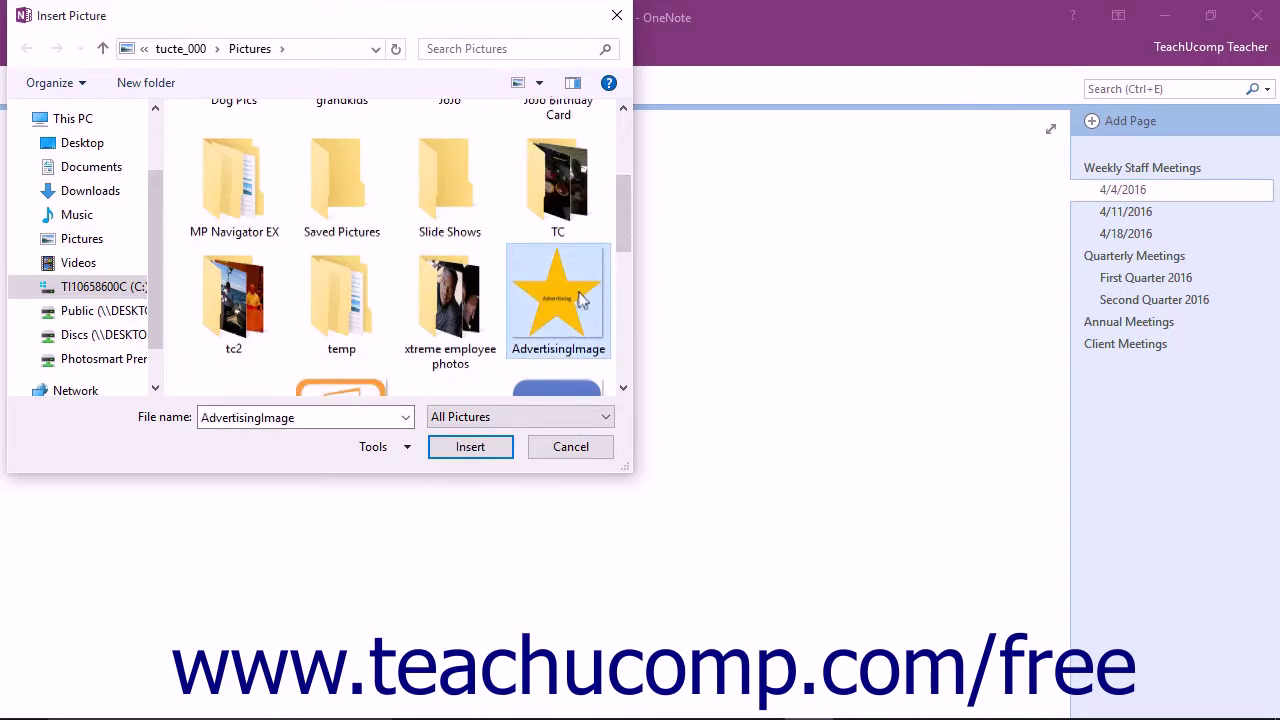
- Insert the AdvertisingImage star, select it, and drag it toward the page centre
left_click(485, 446)
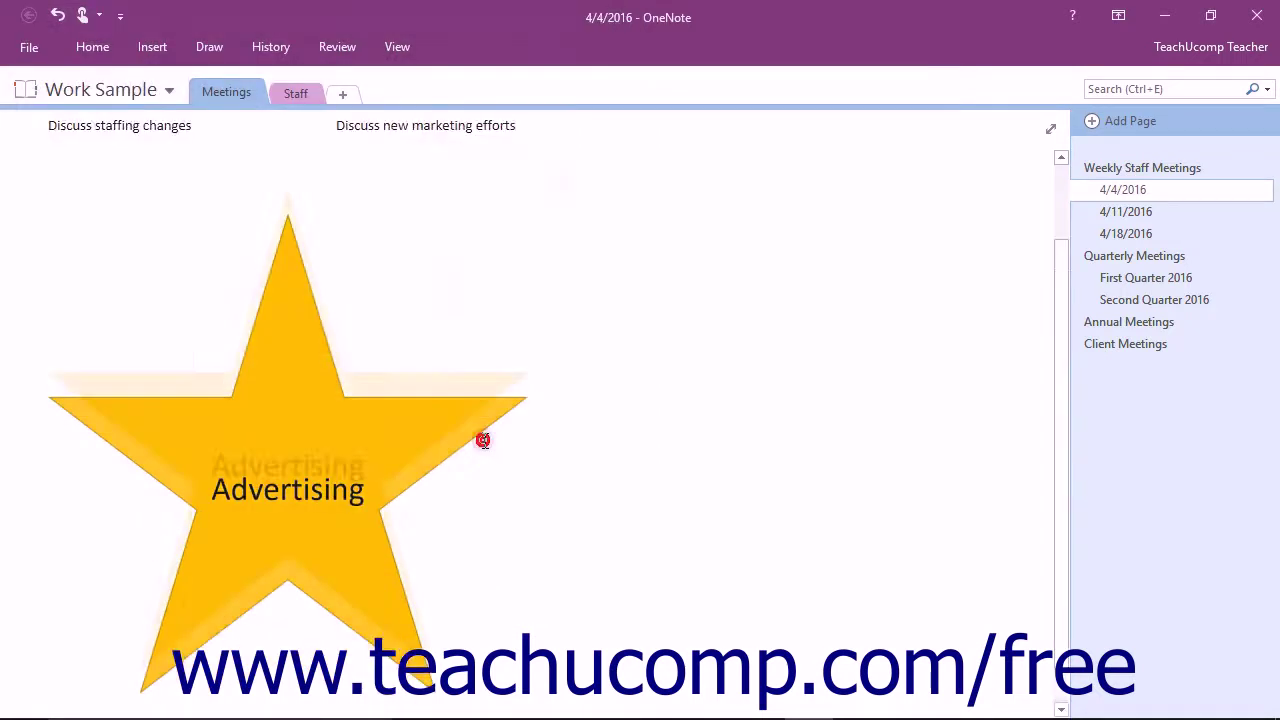
left_click(291, 363)
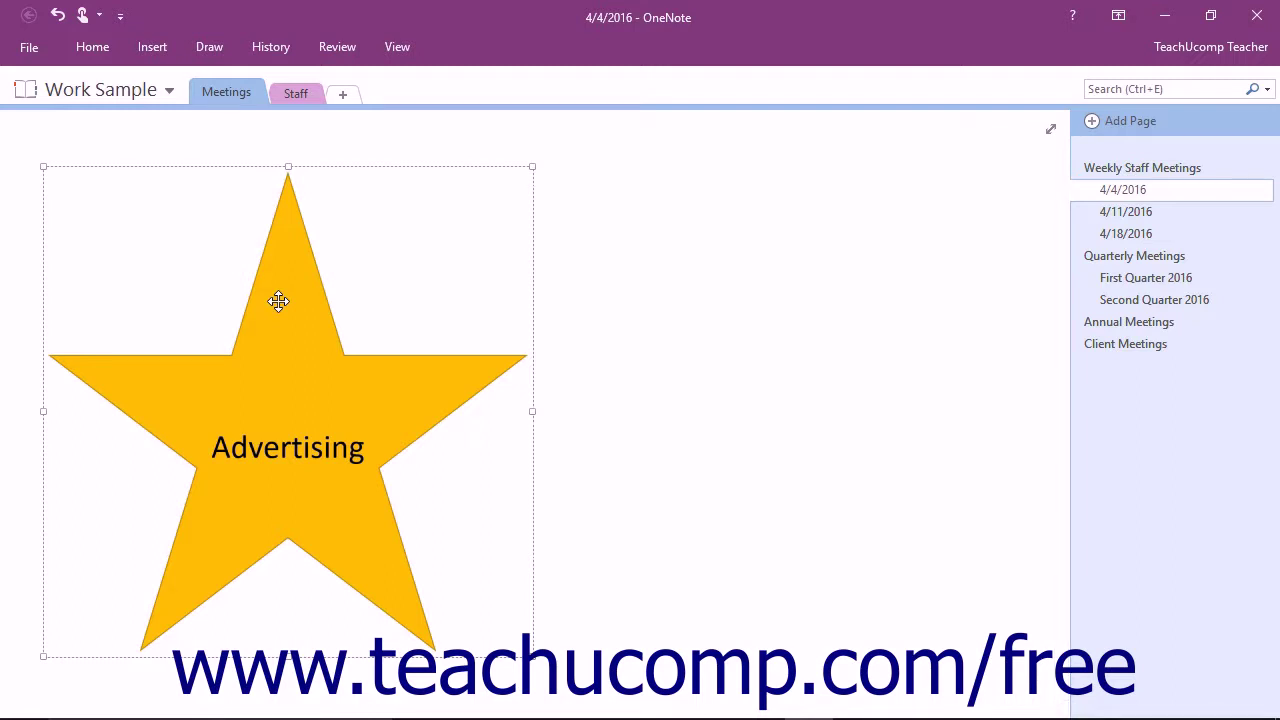
left_click_drag(278, 301, 621, 293)
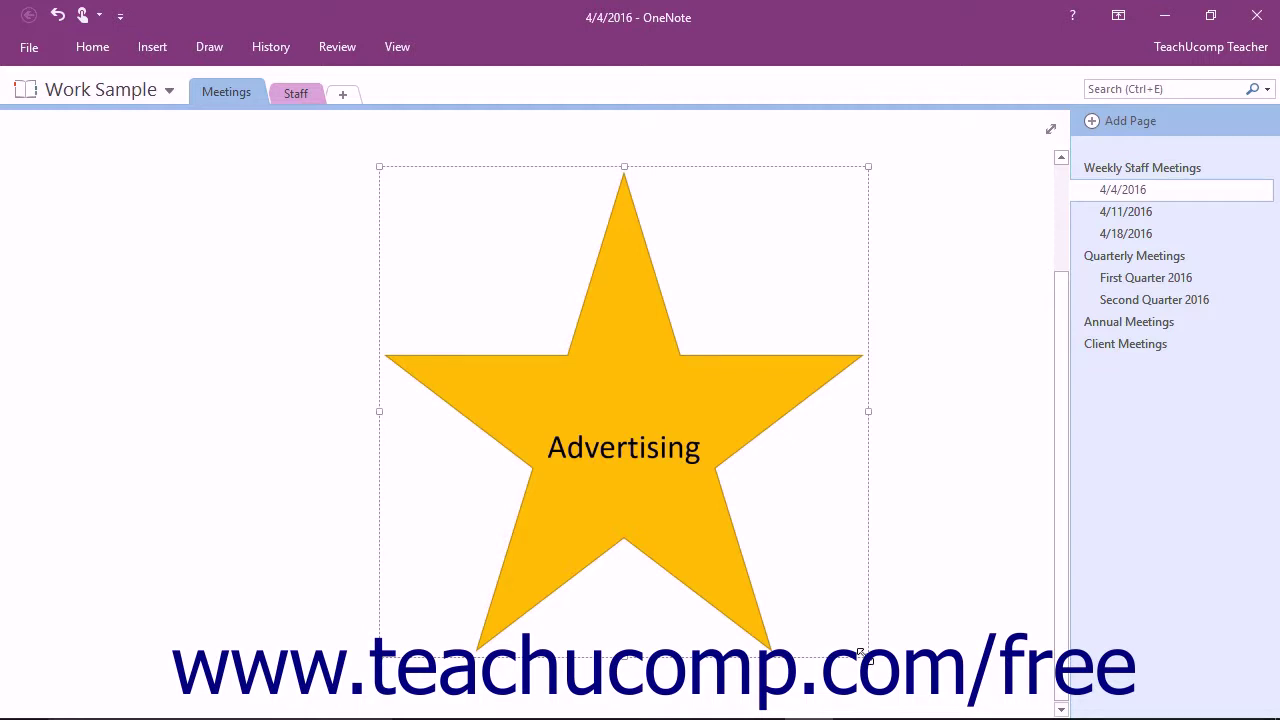
- Shrink the star picture to a small size using its corner handle
left_click_drag(862, 655, 805, 603)
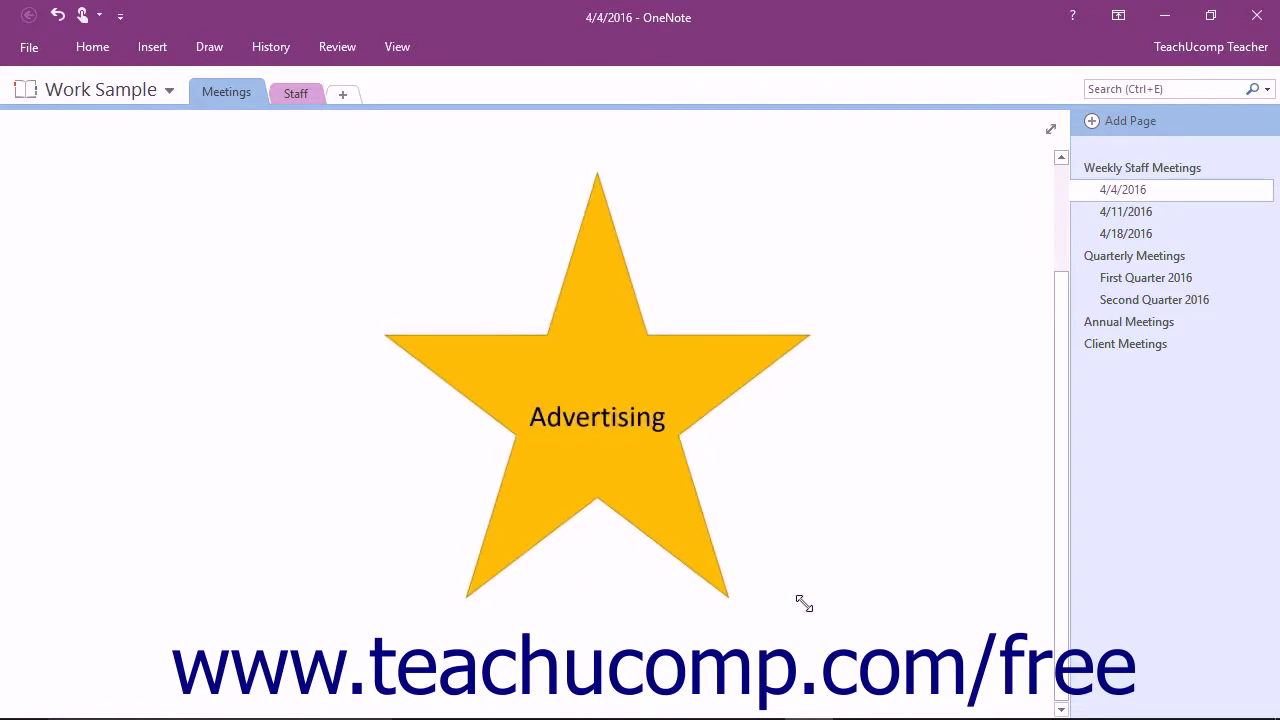
left_click_drag(805, 603, 507, 314)
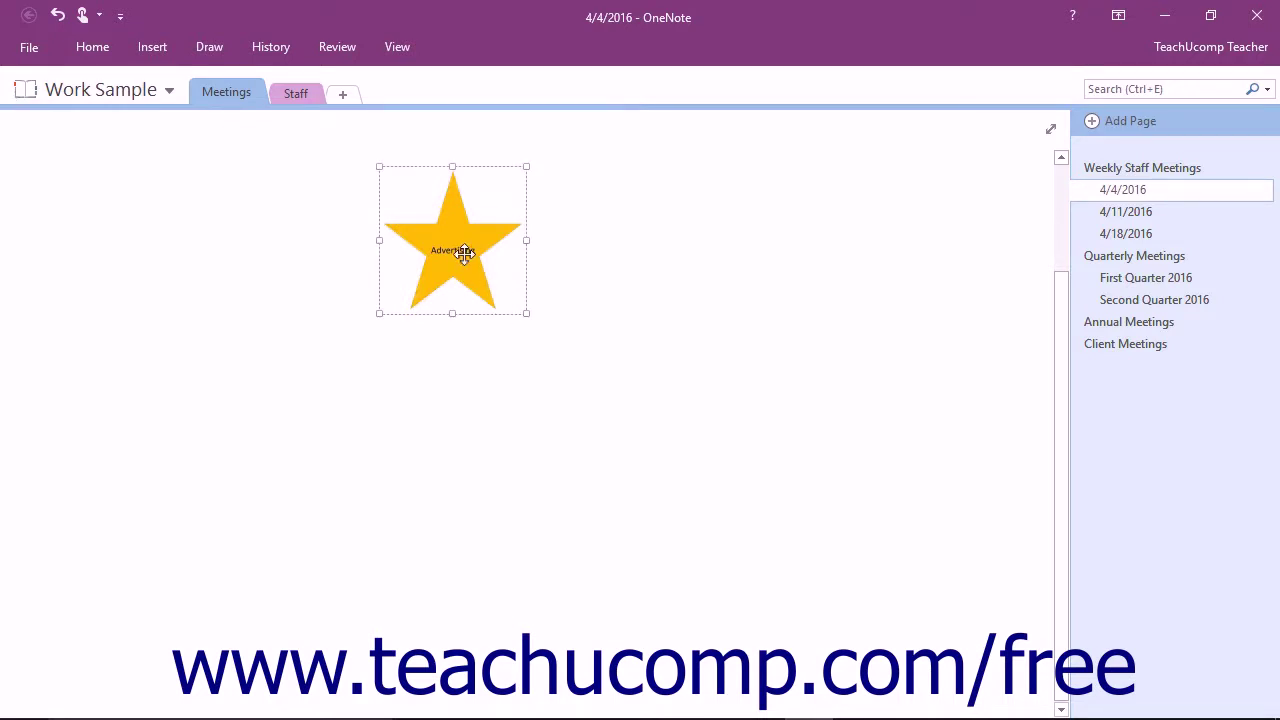
- Delete the selected star picture from the page
key("Delete")
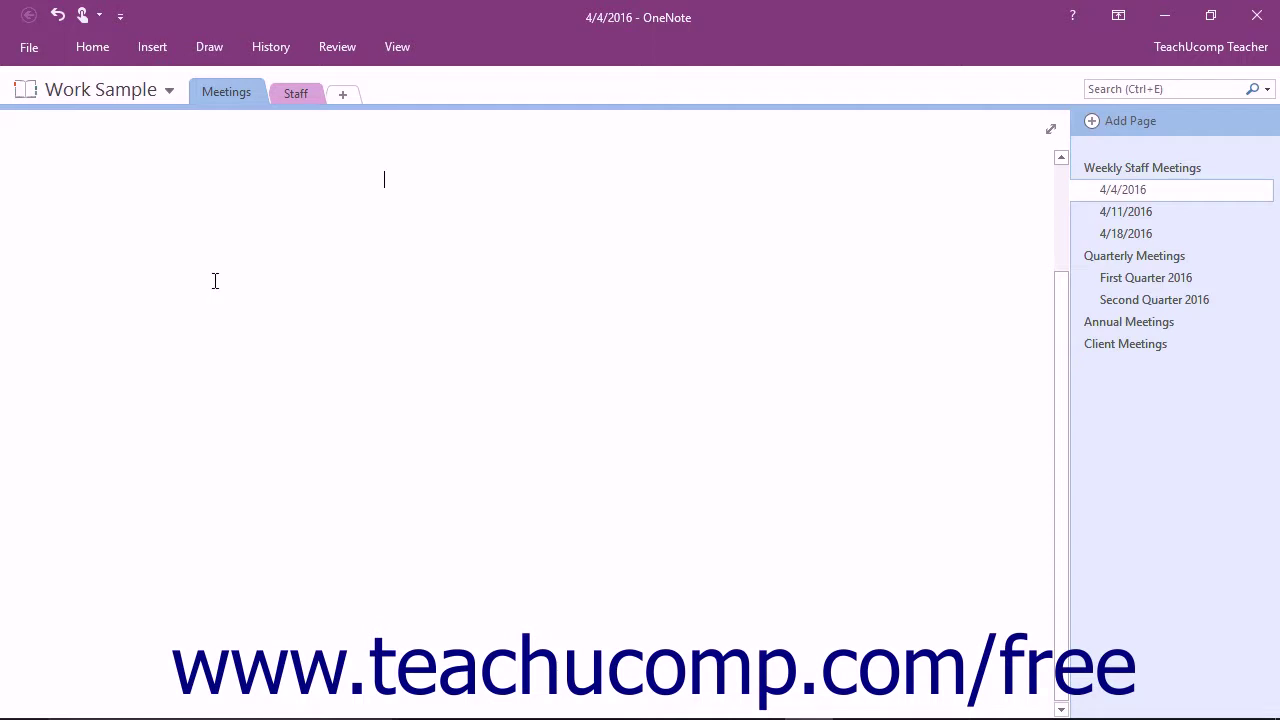
- Open Online Pictures from the Insert tab and focus the Bing Image Search box
left_click(163, 45)
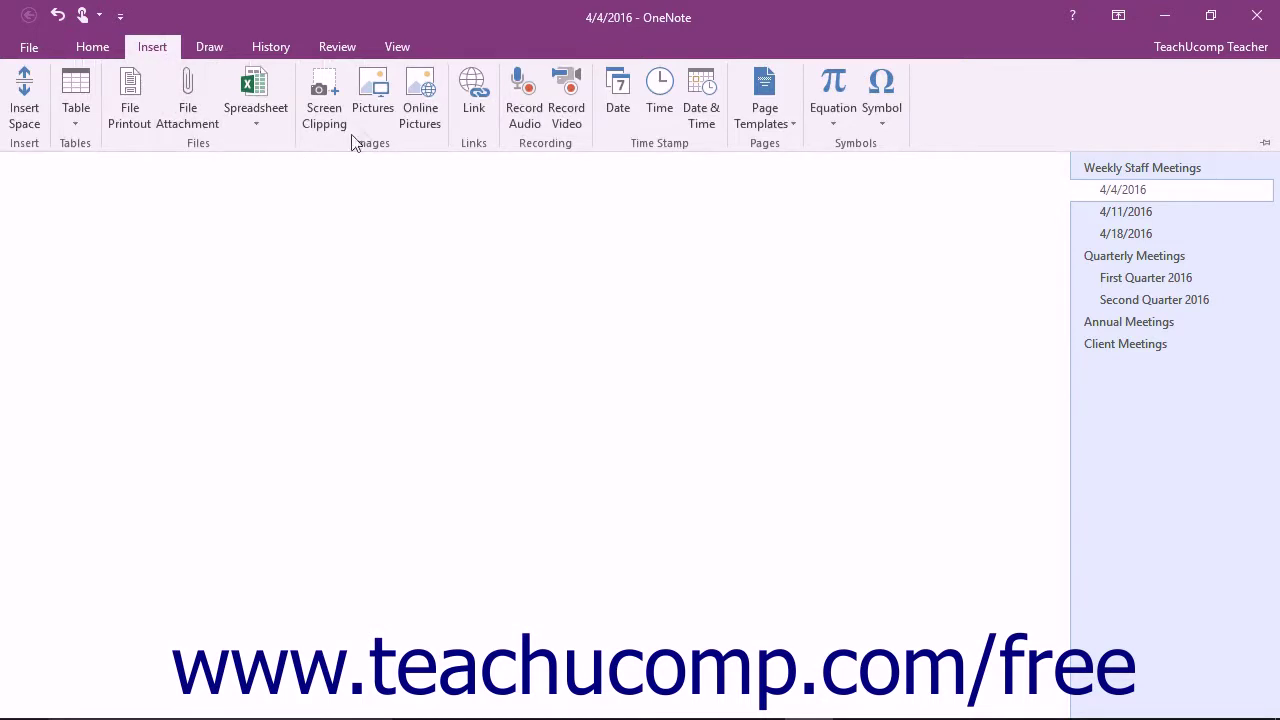
left_click(427, 111)
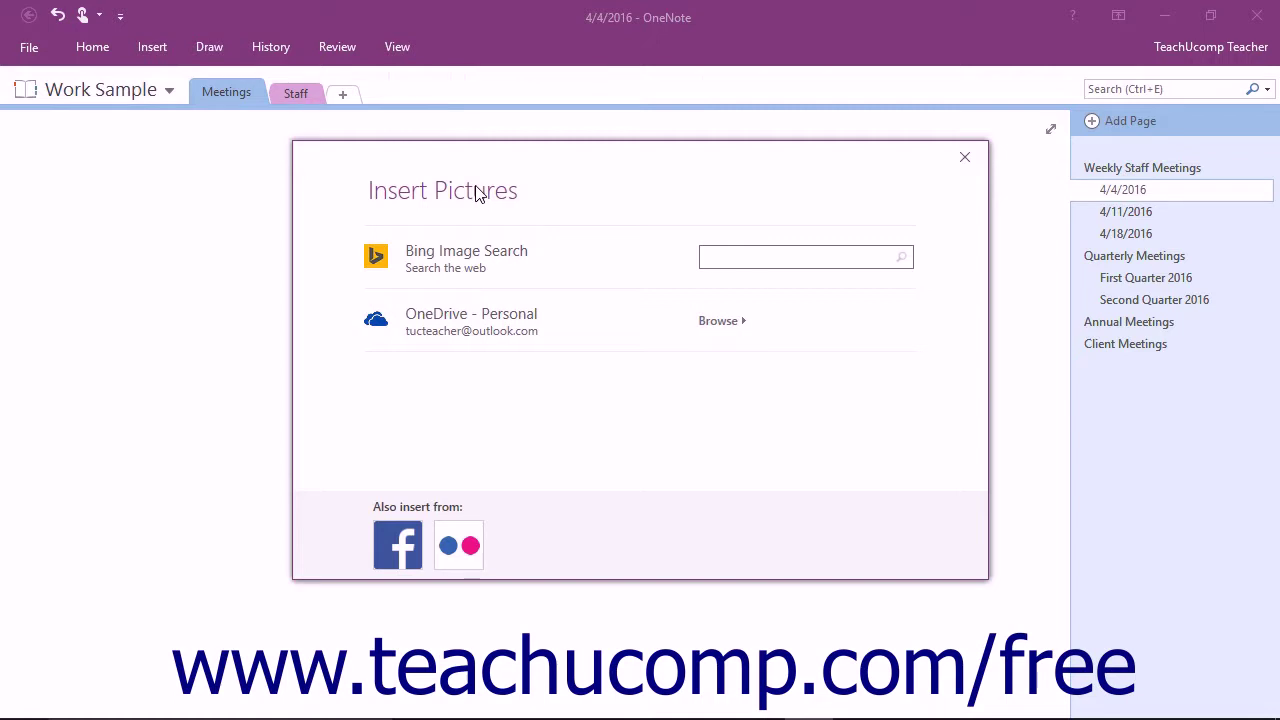
left_click(742, 261)
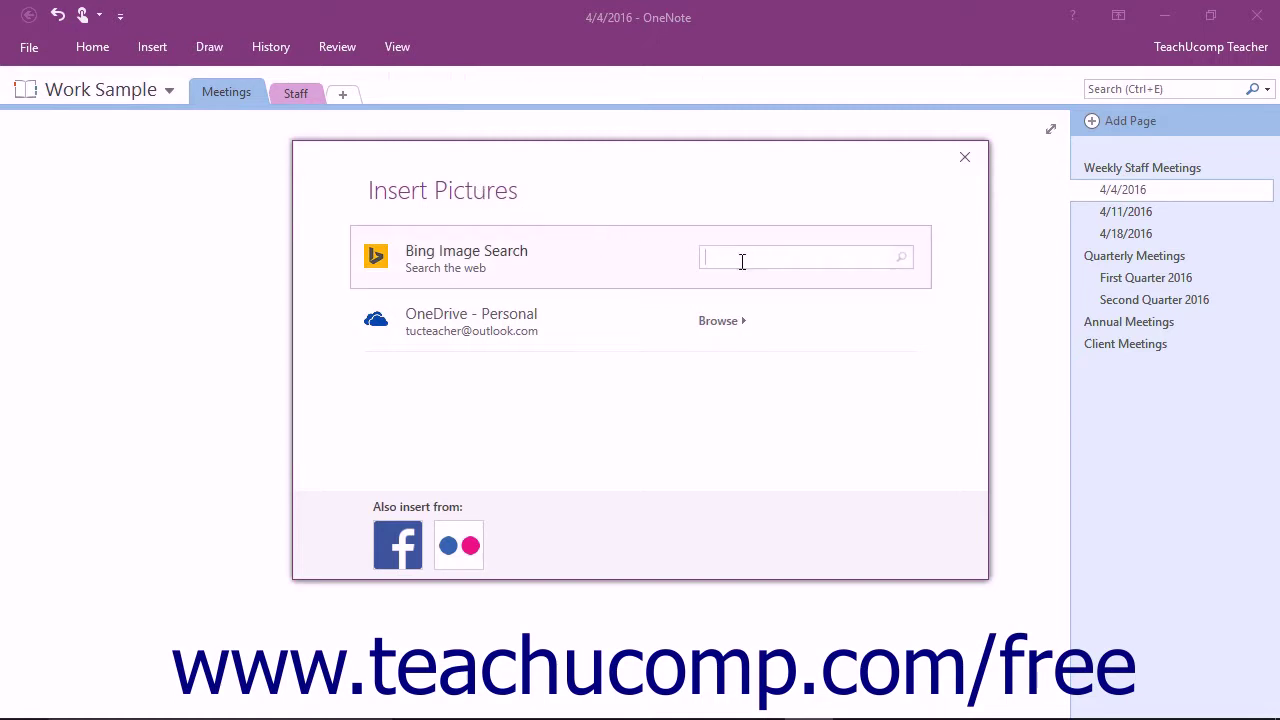
- Search Bing for 'meeting' and check the clip art of figures around a bar chart
type("meeting")
left_click(907, 260)
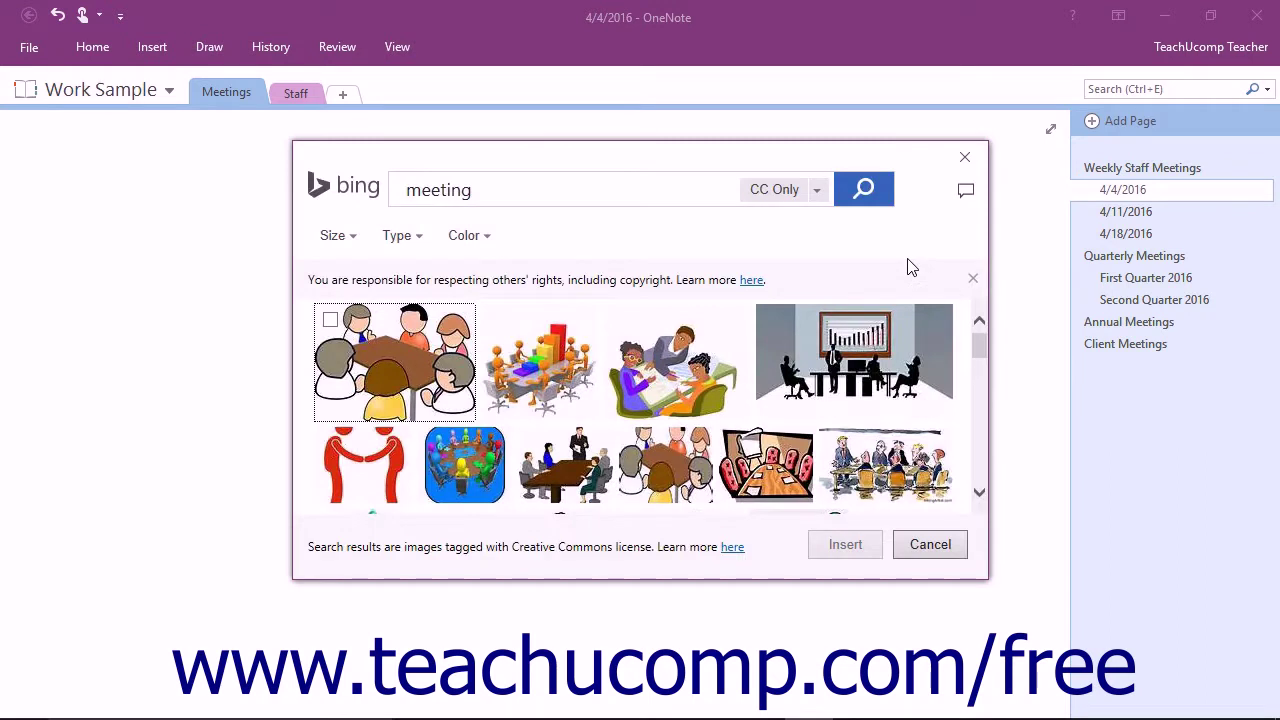
left_click(552, 357)
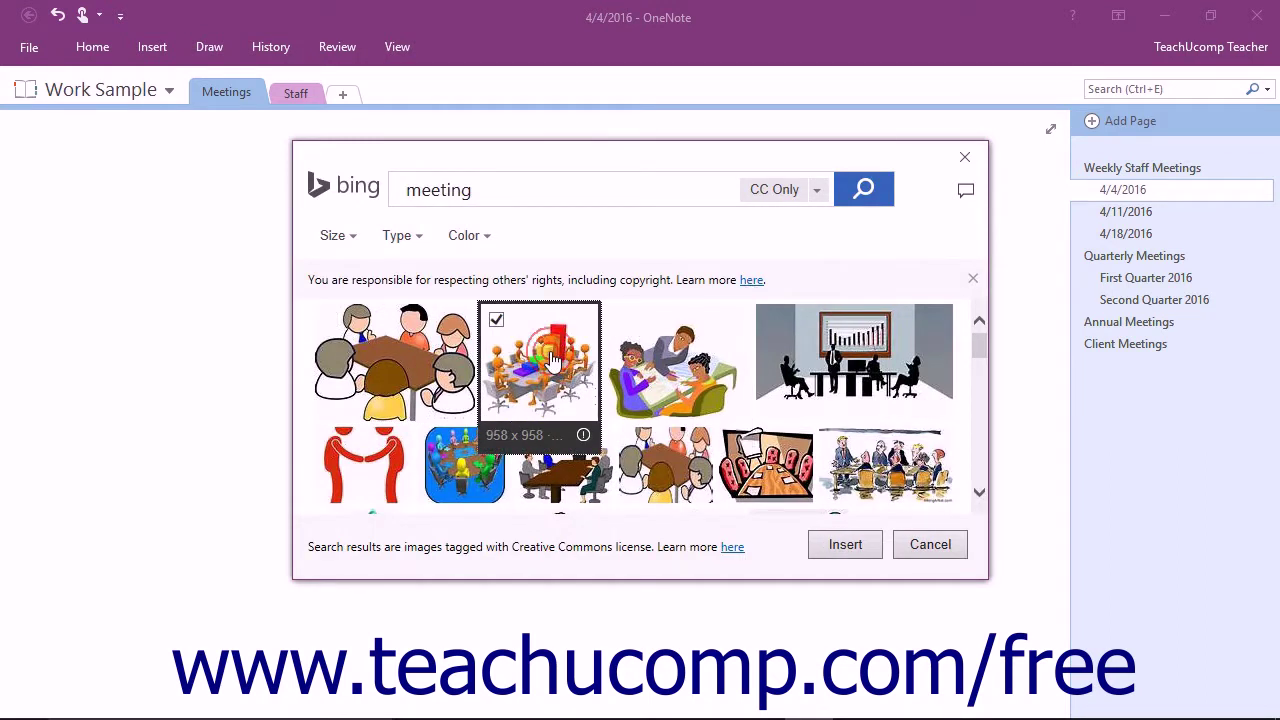
- Insert the meeting clip art onto the page, then reopen Online Pictures
left_click(837, 546)
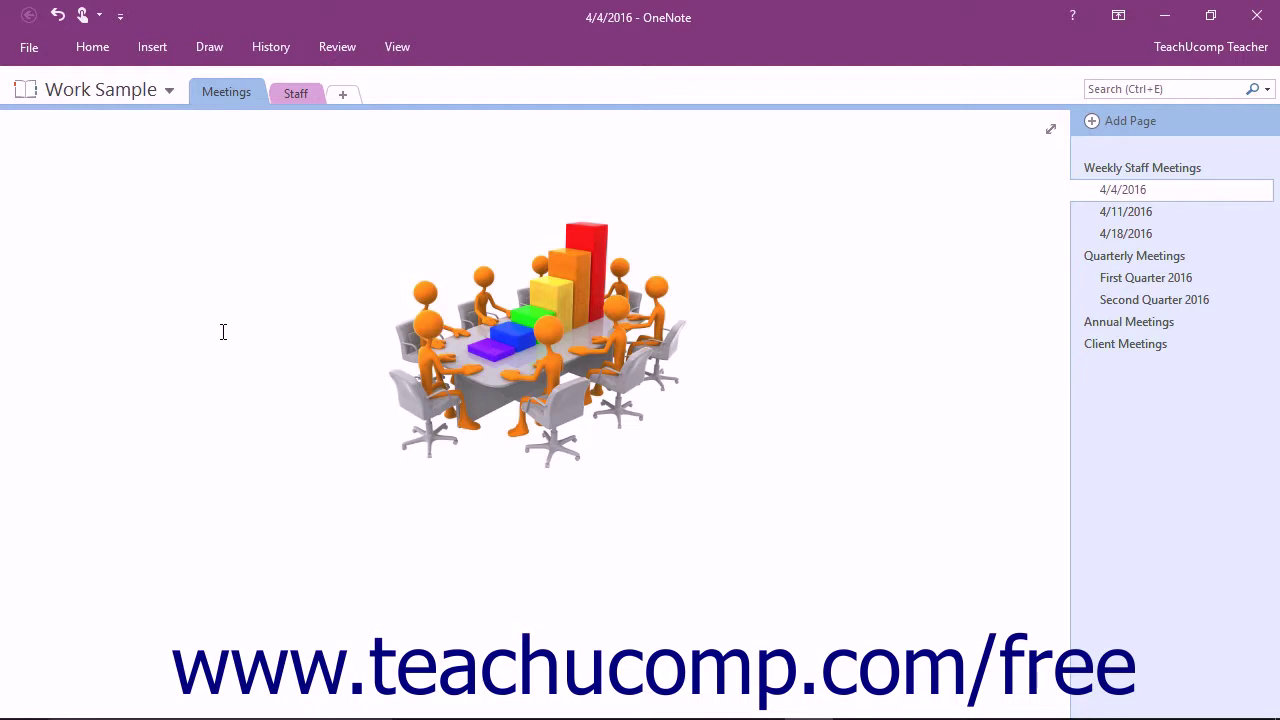
left_click(163, 50)
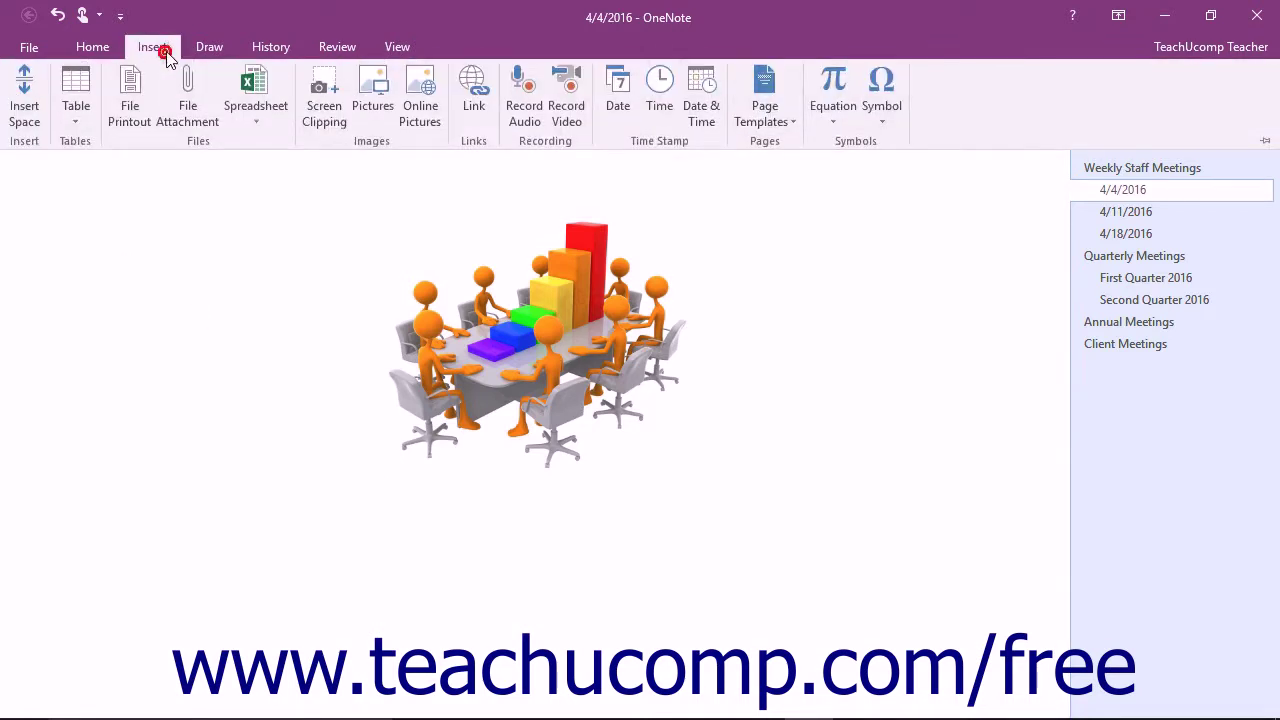
left_click(421, 110)
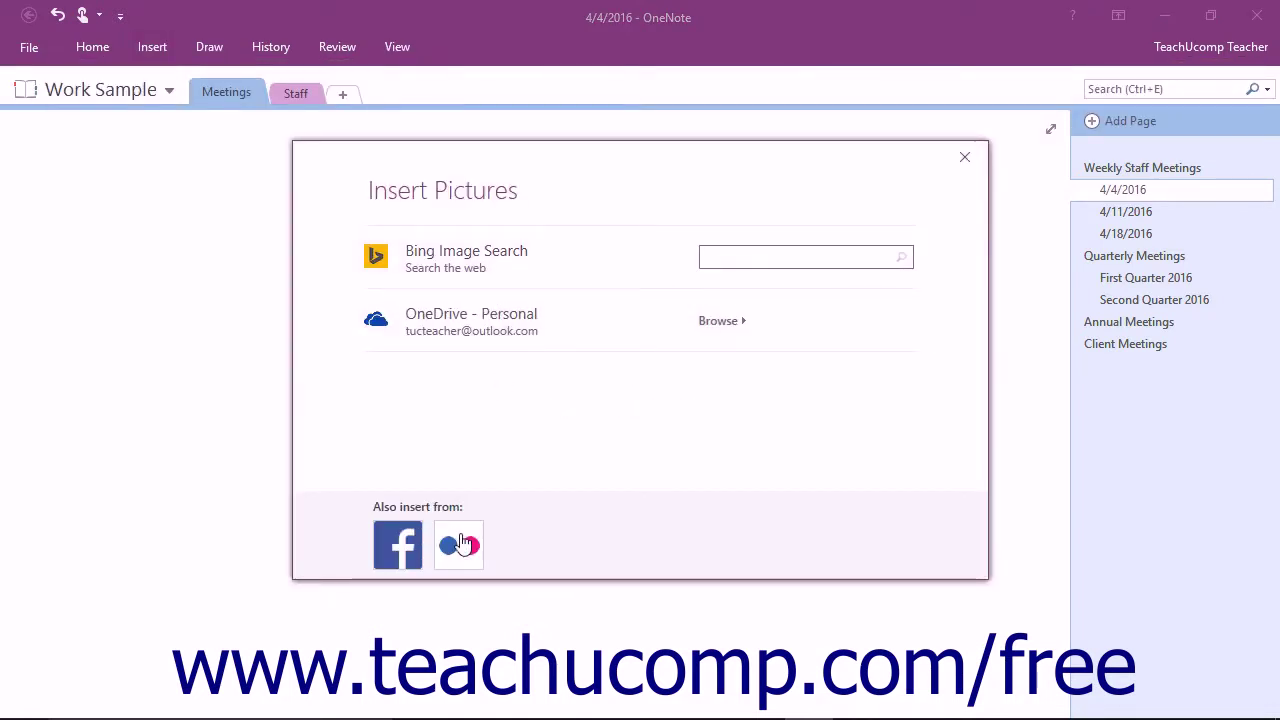
- Browse the OneDrive Documents and Pictures folders, then return to the picture sources
left_click(716, 321)
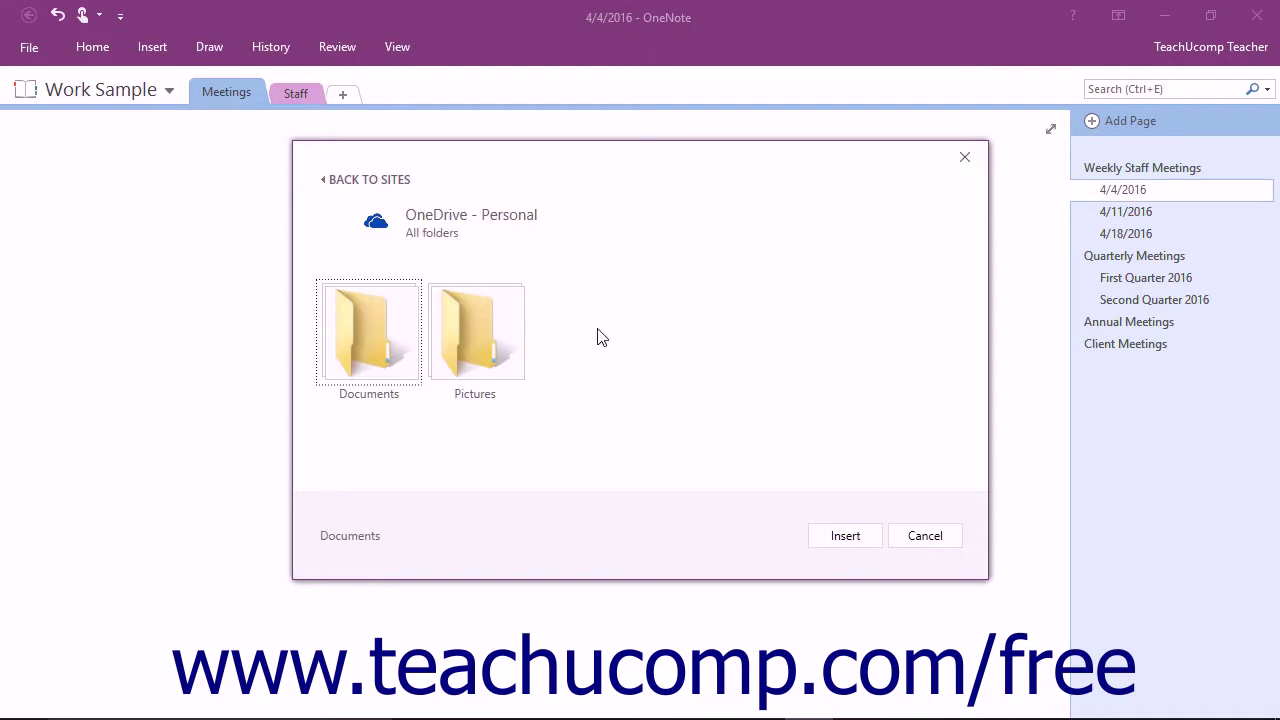
left_click(378, 181)
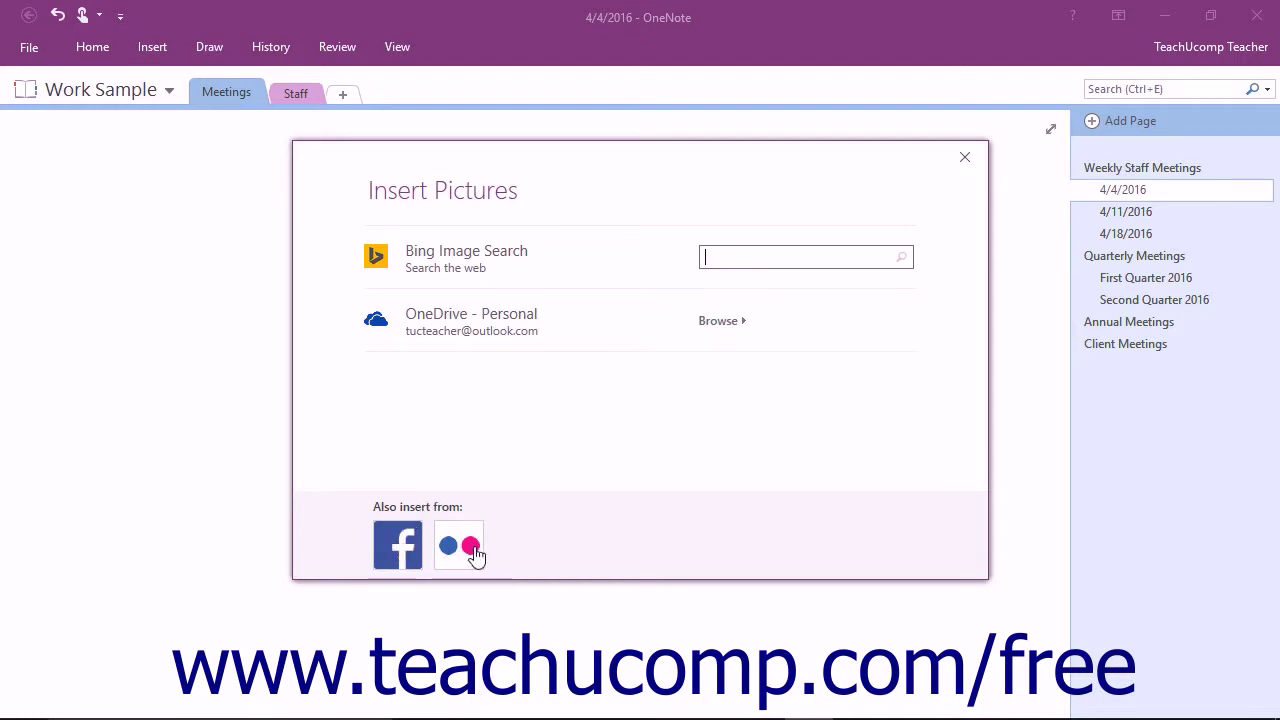
- Pick Facebook under 'Also insert from' in the Insert Pictures dialog to connect it
left_click(397, 555)
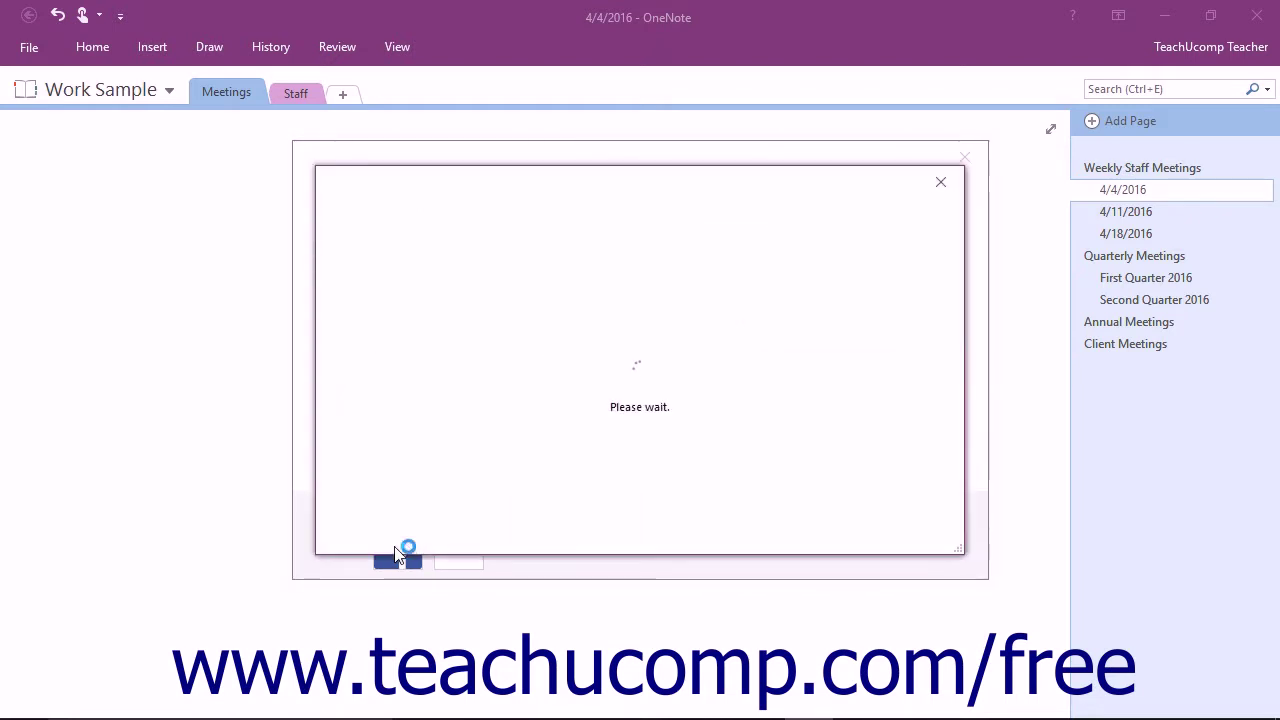